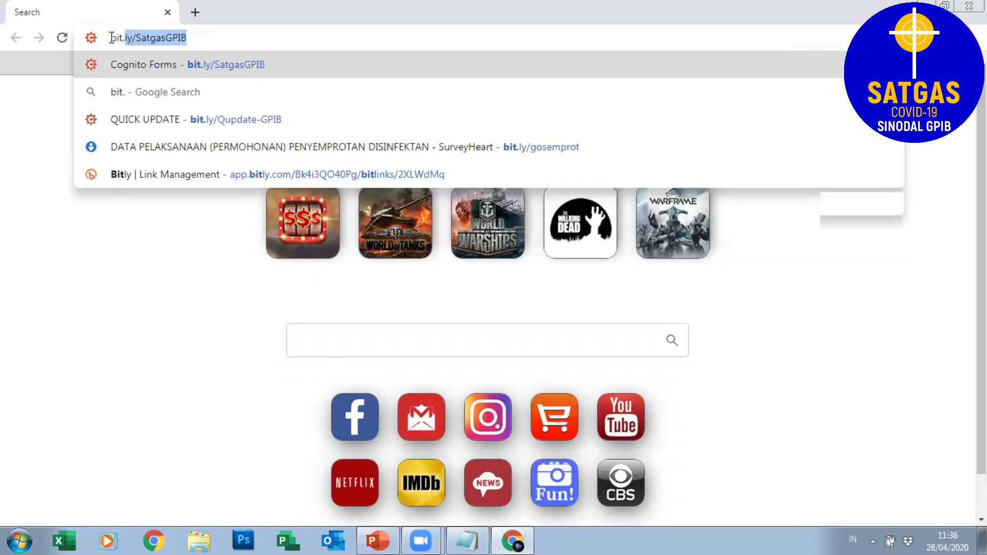
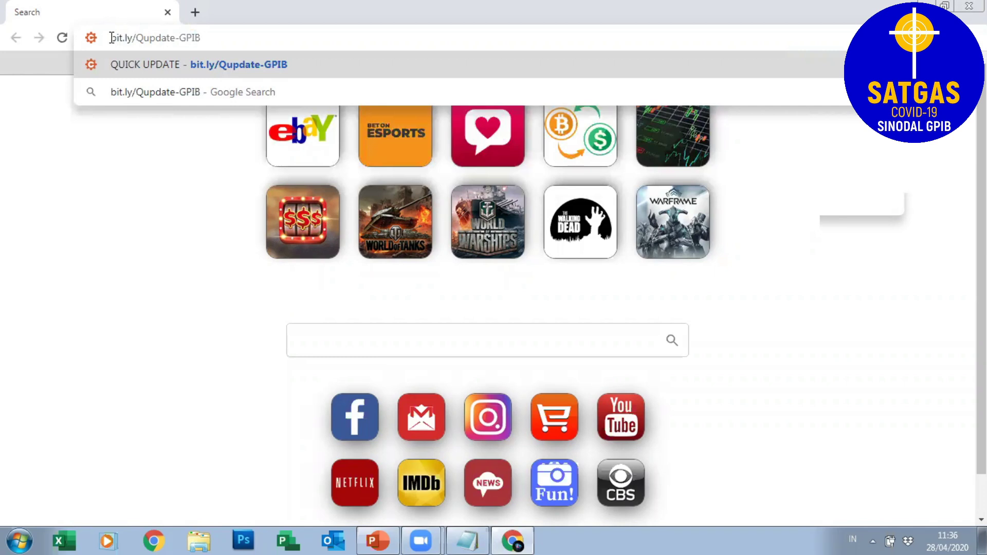
pyautogui.press('Return')
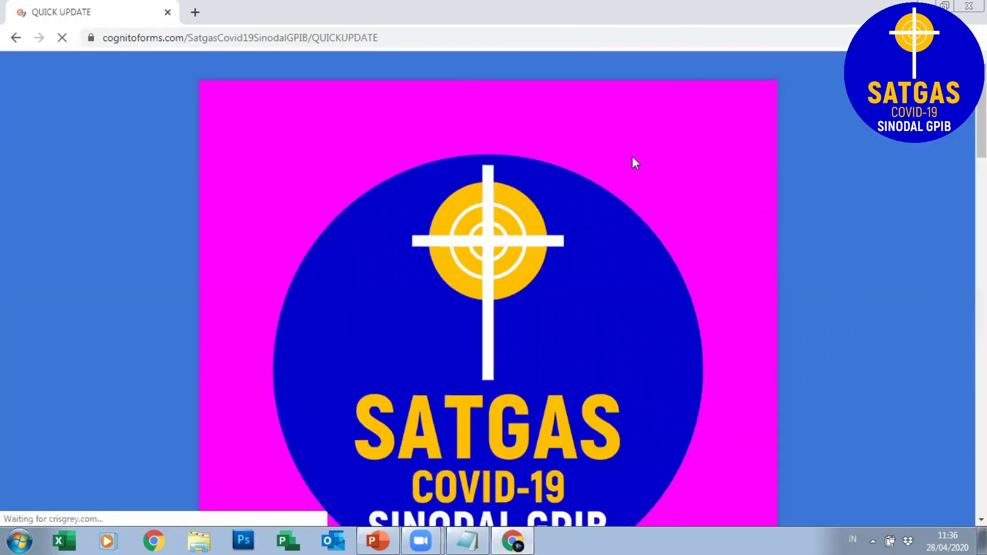
# Scroll past the SATGAS logo banner to the empty UMUM fields.
pyautogui.scroll(-5, 790, 141)
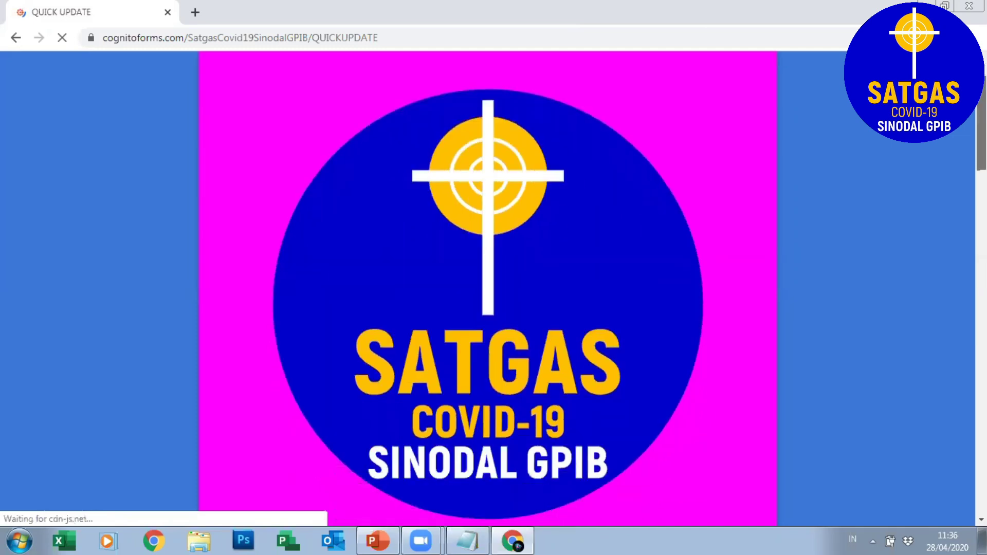
pyautogui.scroll(-1, 488, 288)
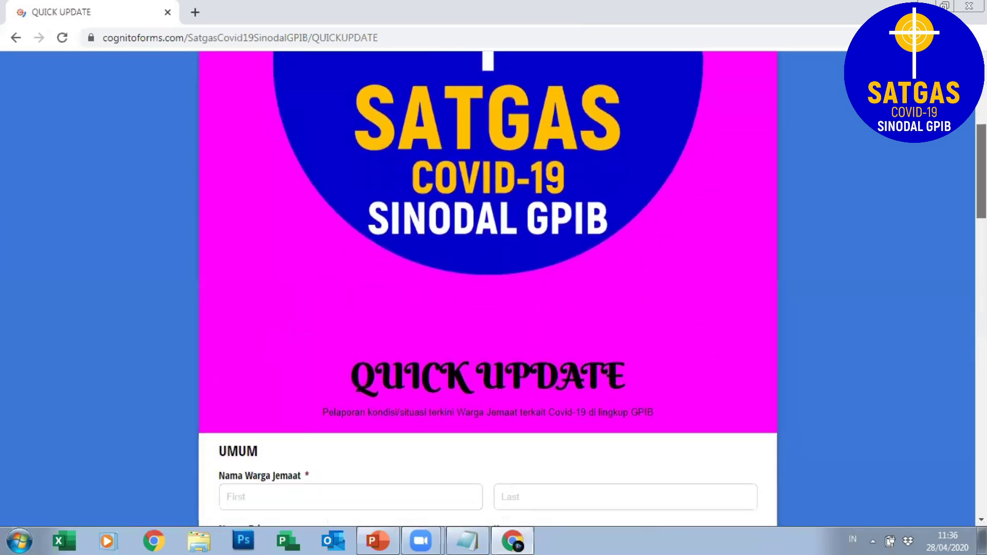
pyautogui.scroll(3, 487, 288)
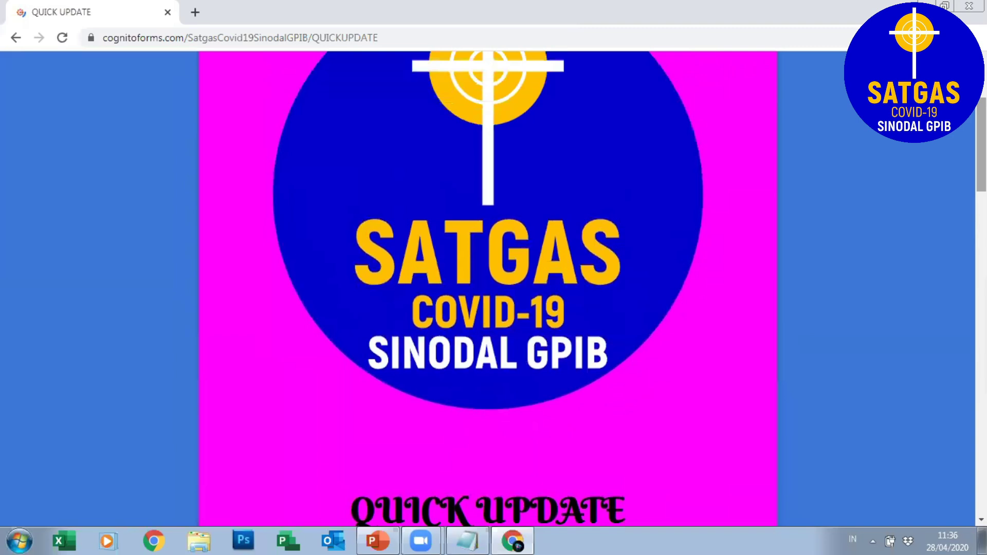
pyautogui.scroll(-6, 488, 288)
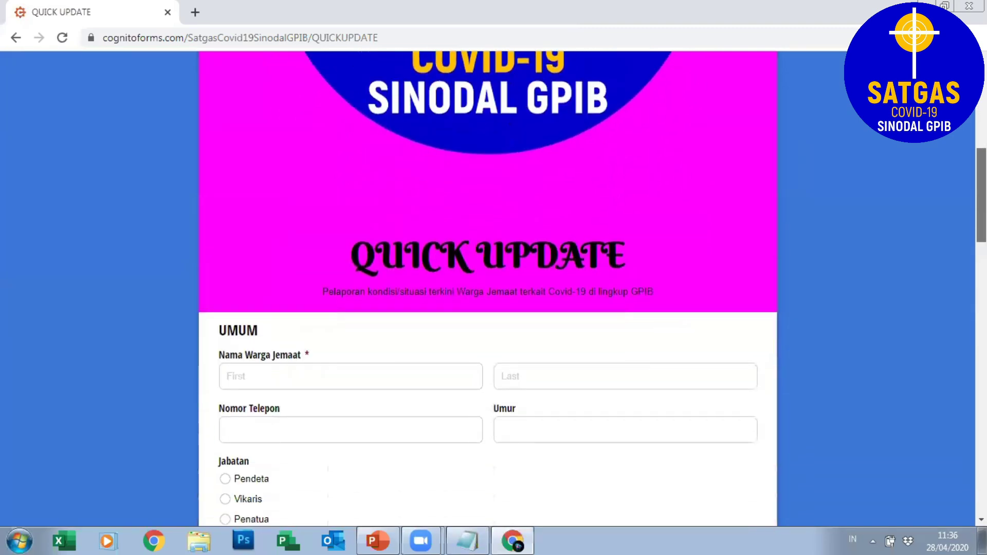
pyautogui.scroll(-1, 487, 288)
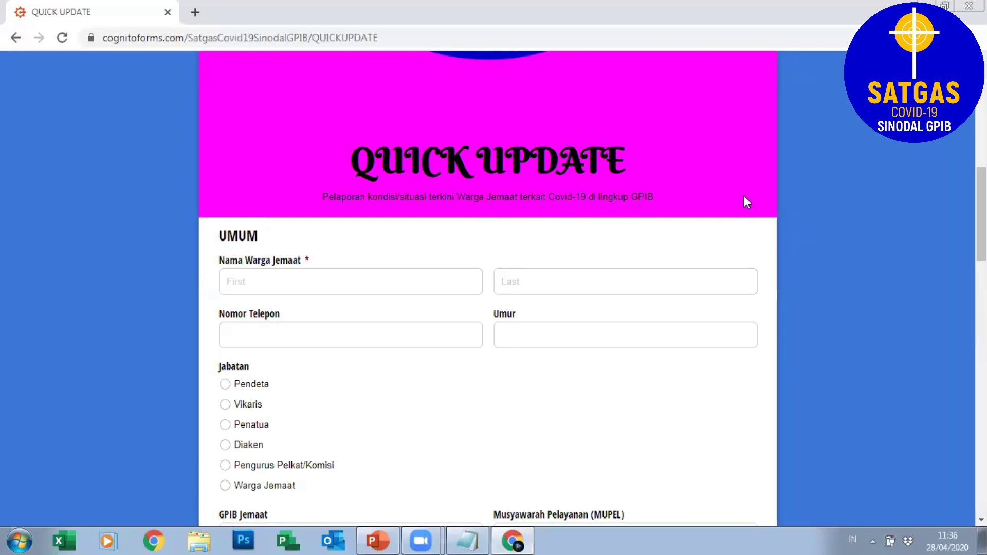
pyautogui.scroll(-3, 487, 288)
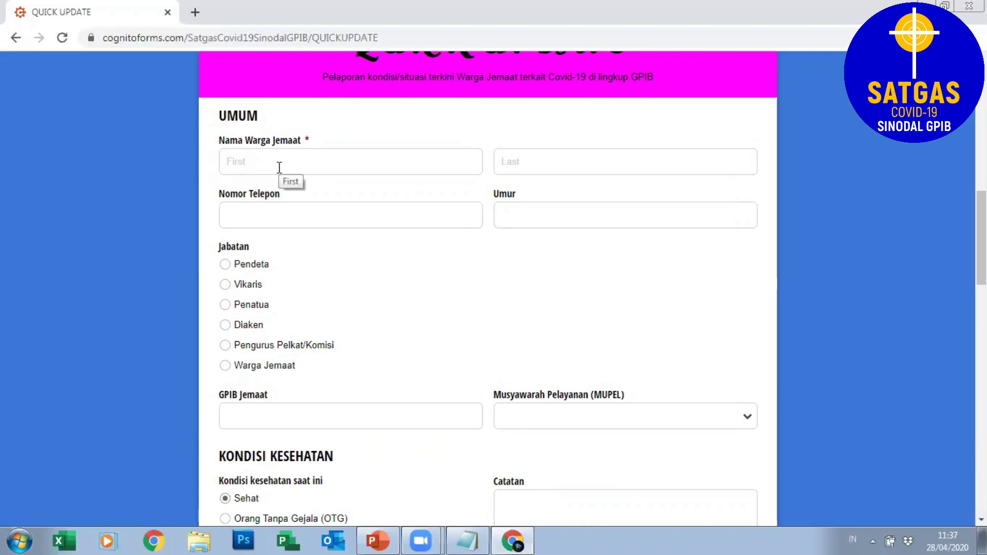
# Enter the member's first and last name in the UMUM section.
pyautogui.click(264, 163)
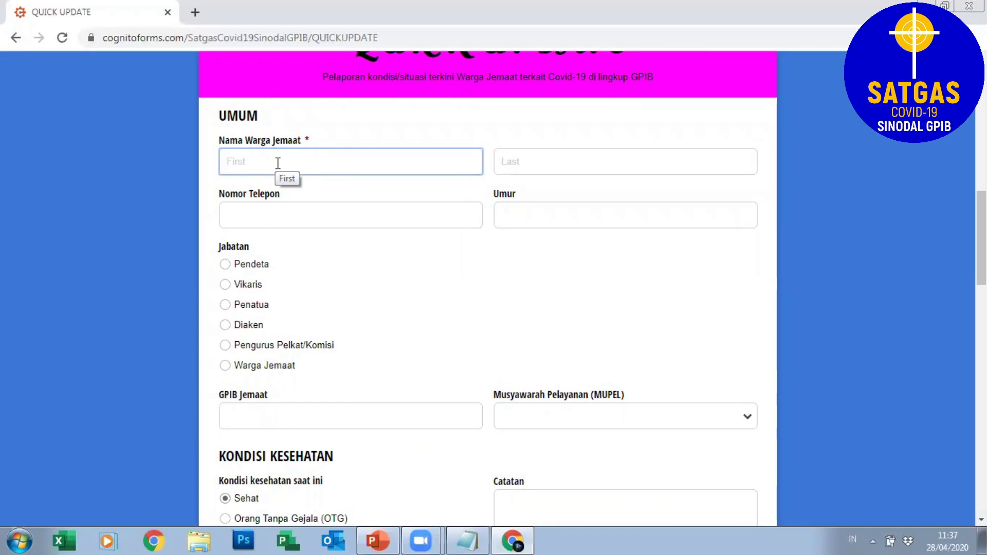
pyautogui.press('Tab')
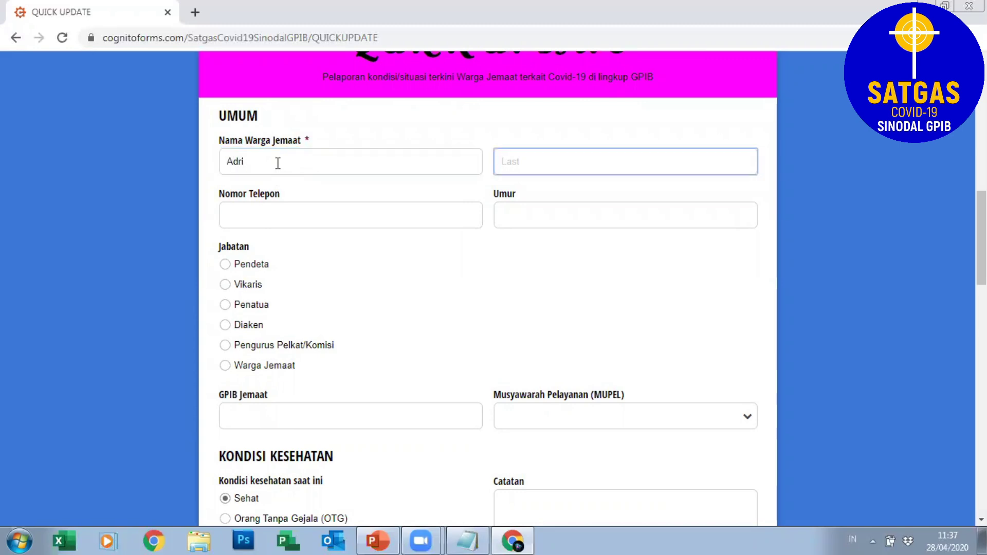
# Enter the member's phone number in Nomor Telepon and 47 in Umur.
pyautogui.click(227, 211)
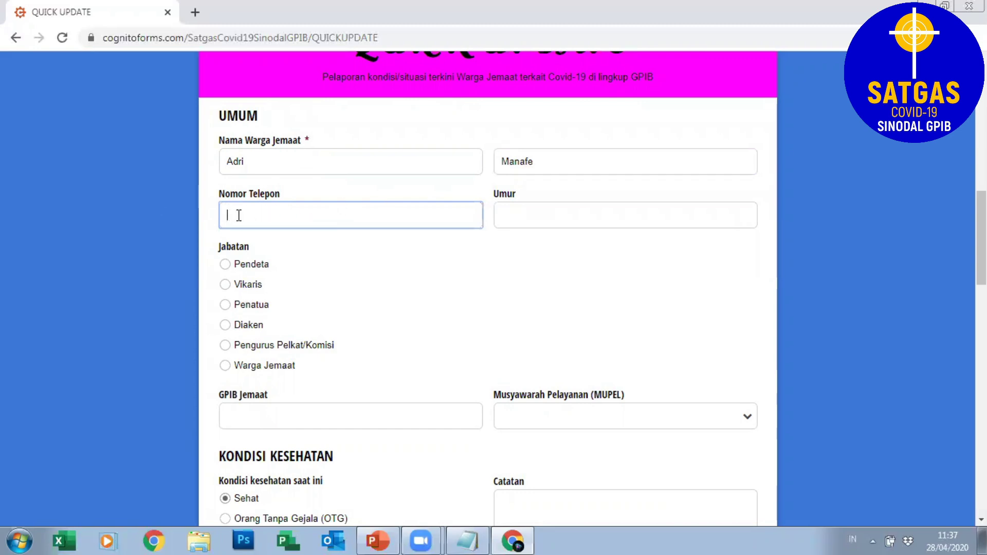
pyautogui.click(524, 220)
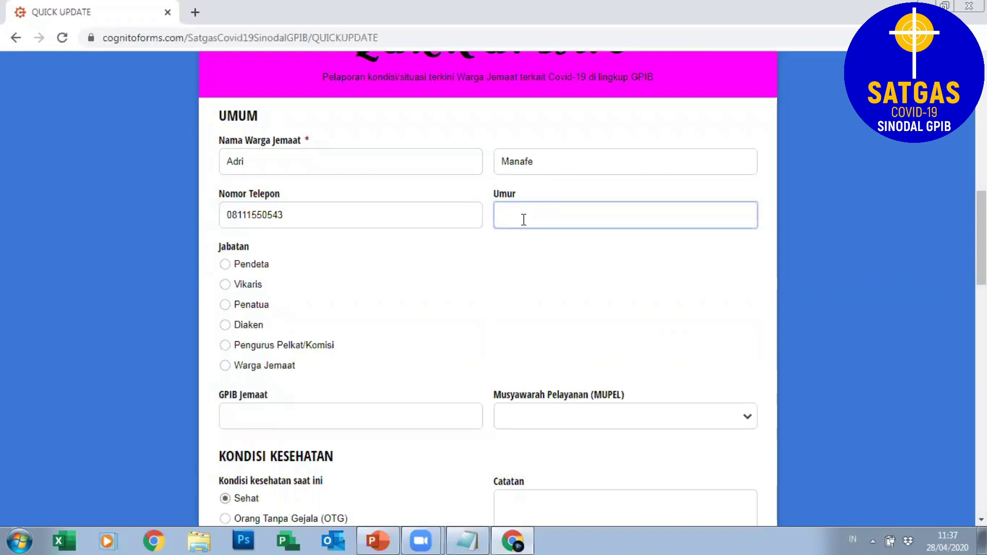
pyautogui.write('47')
pyautogui.click(412, 300)
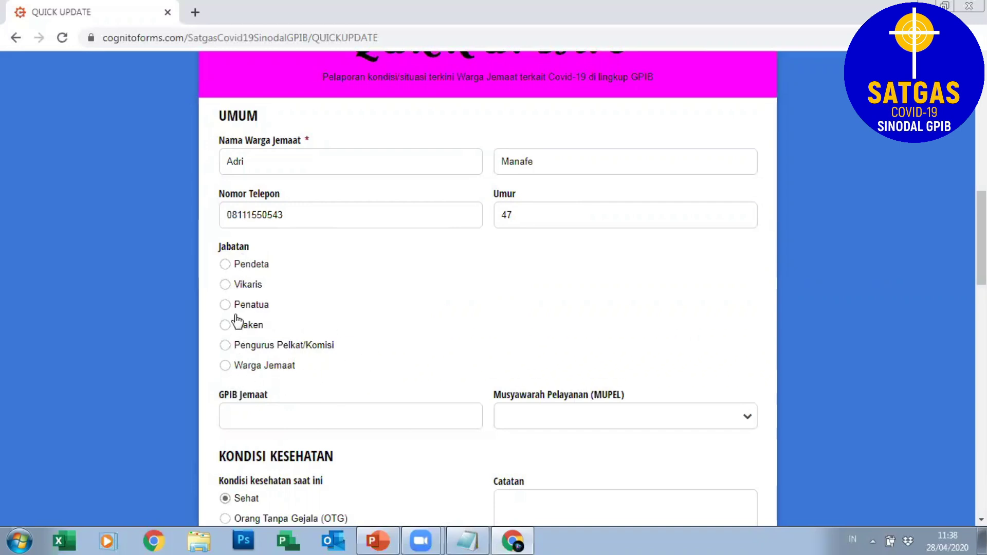
# Choose Diaken as church position and enter GPIB Jemaat 'Paulus, Menteng Jakarta'.
pyautogui.click(225, 326)
pyautogui.scroll(-2, 751, 262)
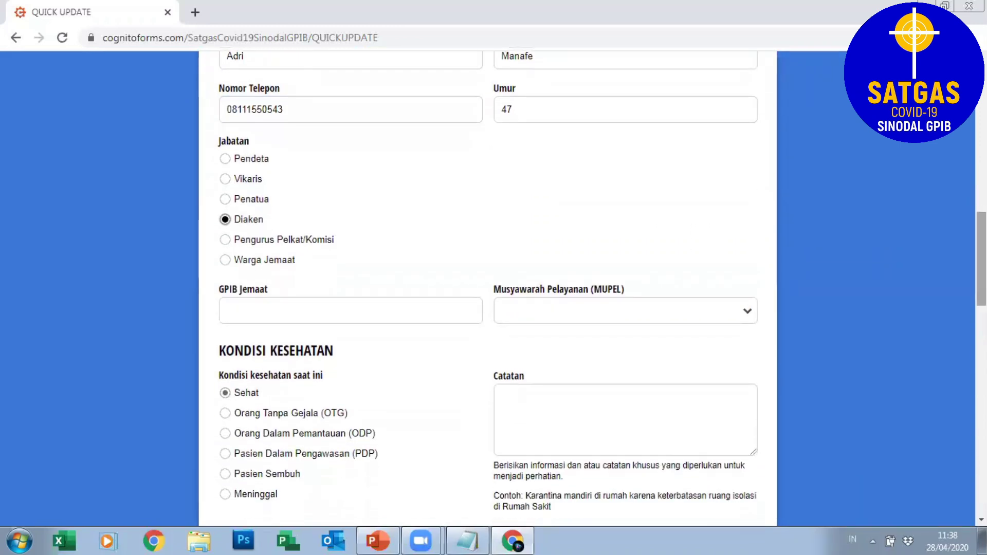
pyautogui.click(450, 307)
pyautogui.write('Paulus')
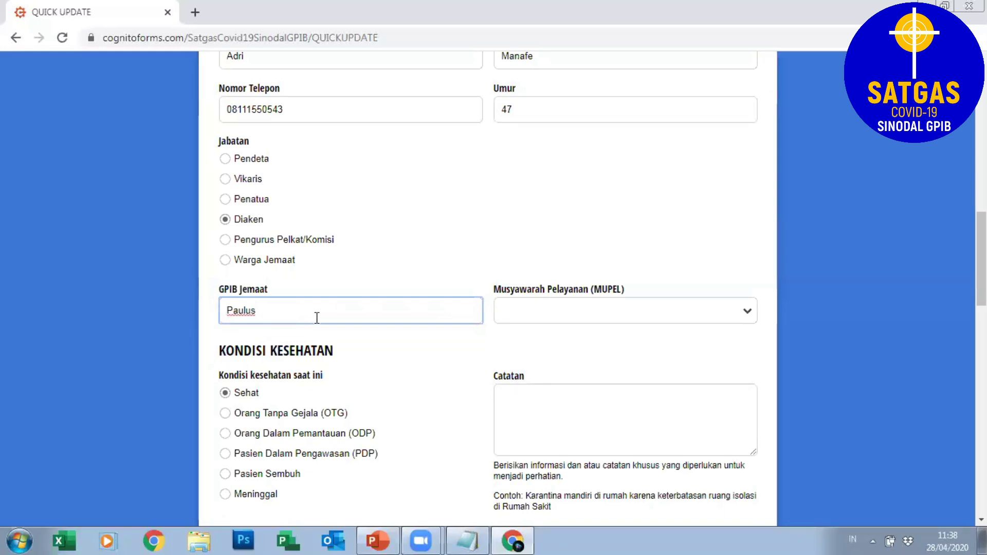
pyautogui.write('-')
pyautogui.press('BackSpace')
pyautogui.press('BackSpace')
pyautogui.write('s, Menteng Jakarta')
# Set Musyawarah Pelayanan (MUPEL) to Jakarta Pusat.
pyautogui.click(675, 314)
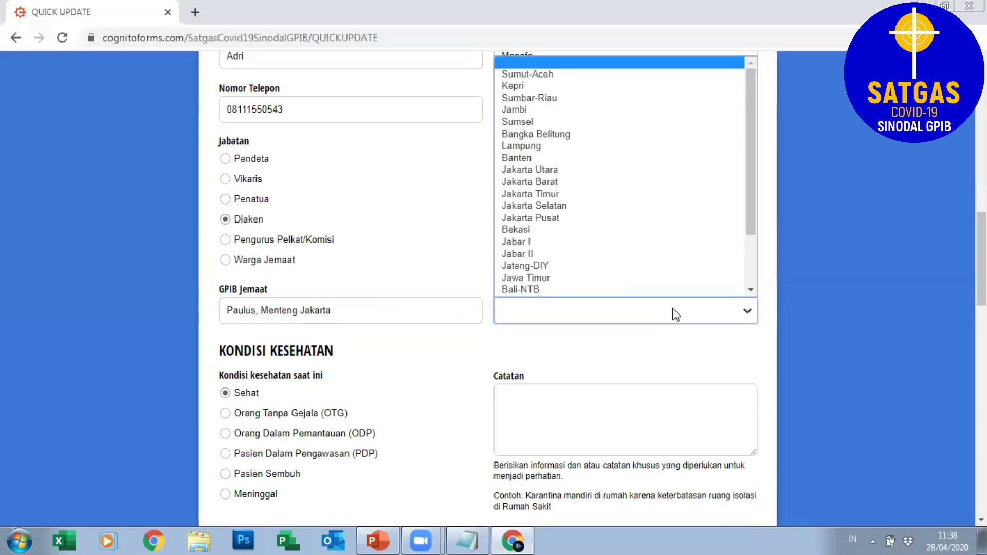
pyautogui.moveTo(751, 129); pyautogui.dragTo(757, 108)
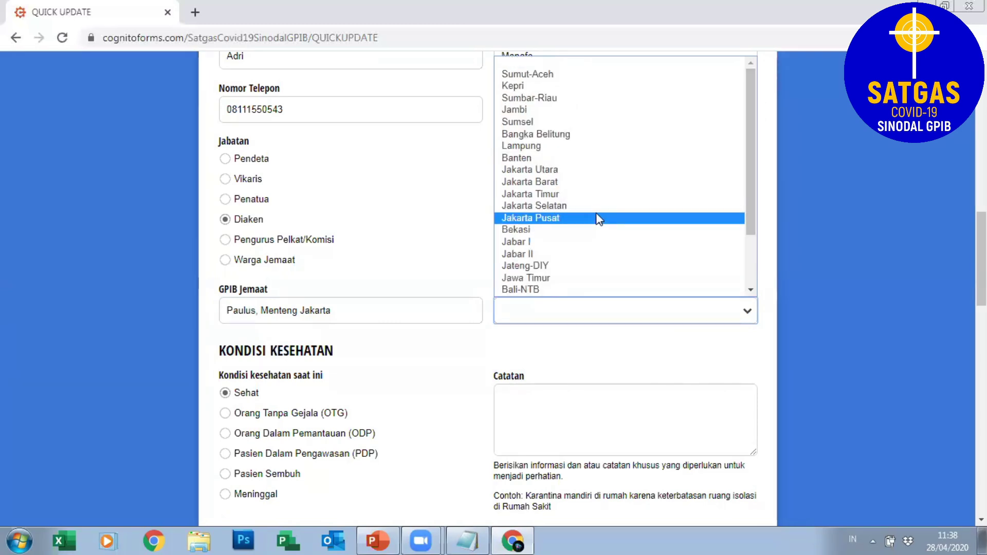
pyautogui.press('Escape')
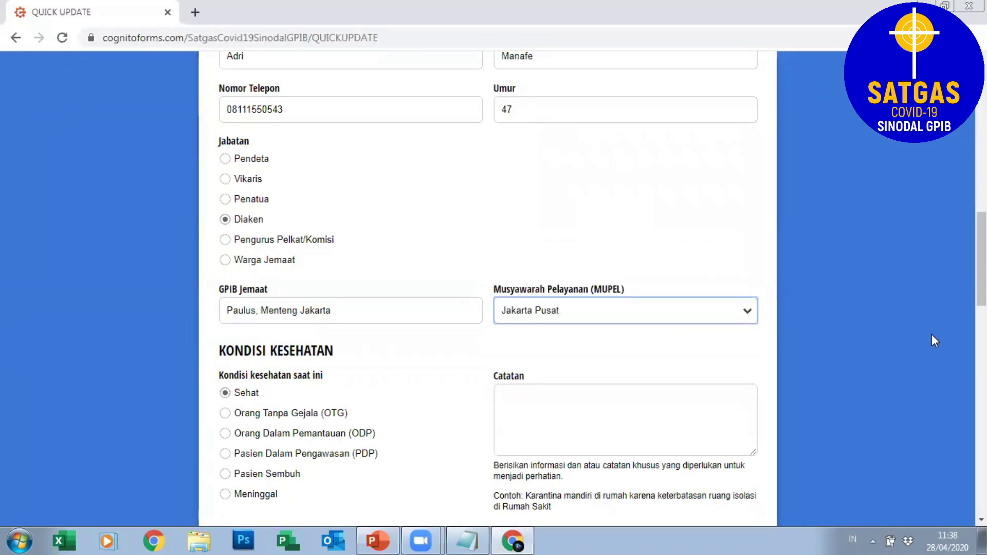
pyautogui.scroll(-3, 493, 288)
# Scroll down to the PEKERJAAN occupation and monthly income questions.
pyautogui.scroll(-1, 494, 288)
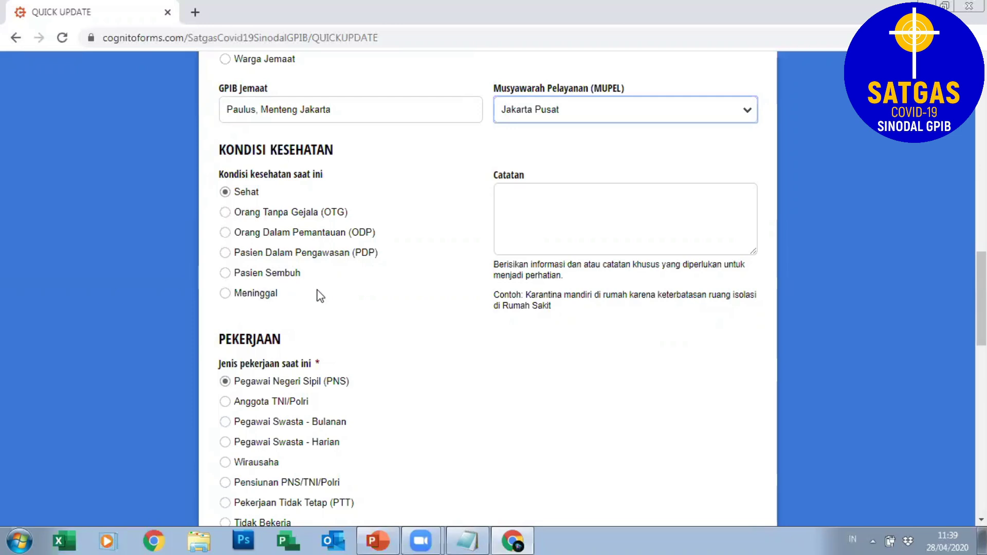
pyautogui.scroll(-3, 771, 278)
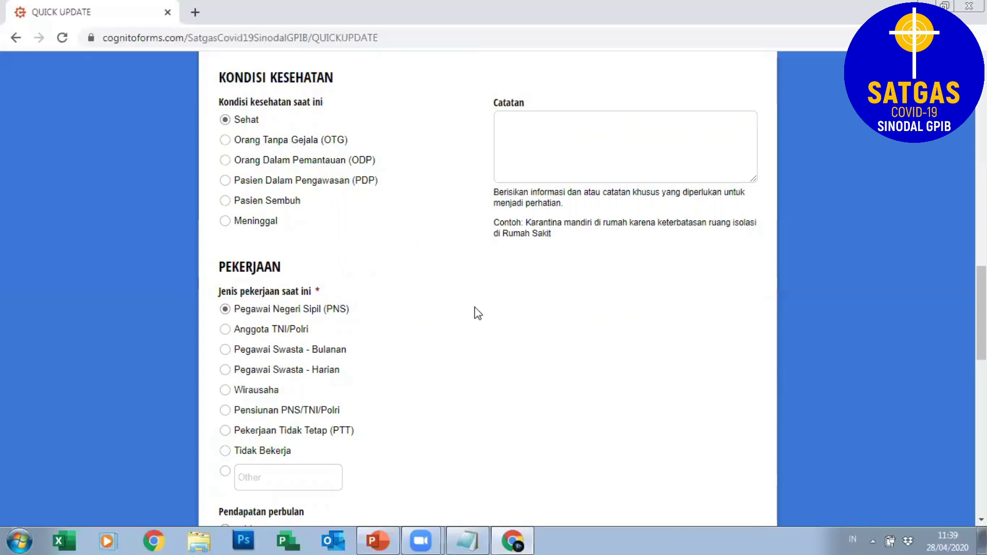
pyautogui.scroll(-3, 592, 289)
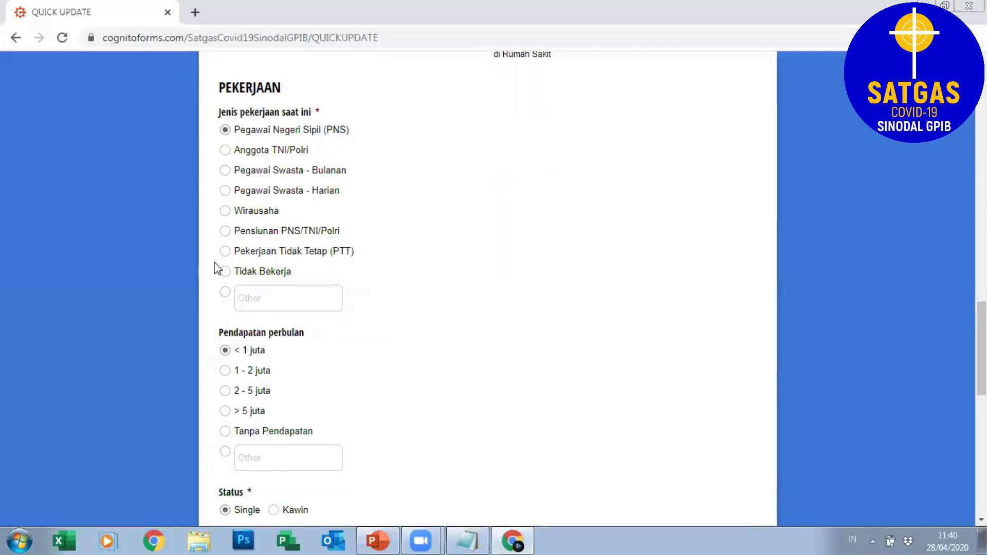
# Choose Other under Jenis pekerjaan saat ini and enter PHK.
pyautogui.click(226, 293)
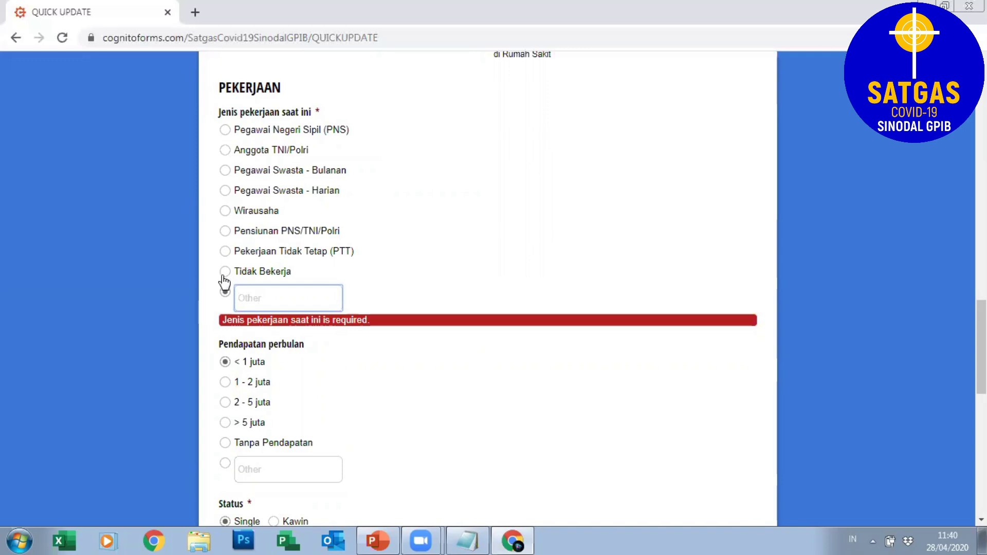
pyautogui.click(225, 273)
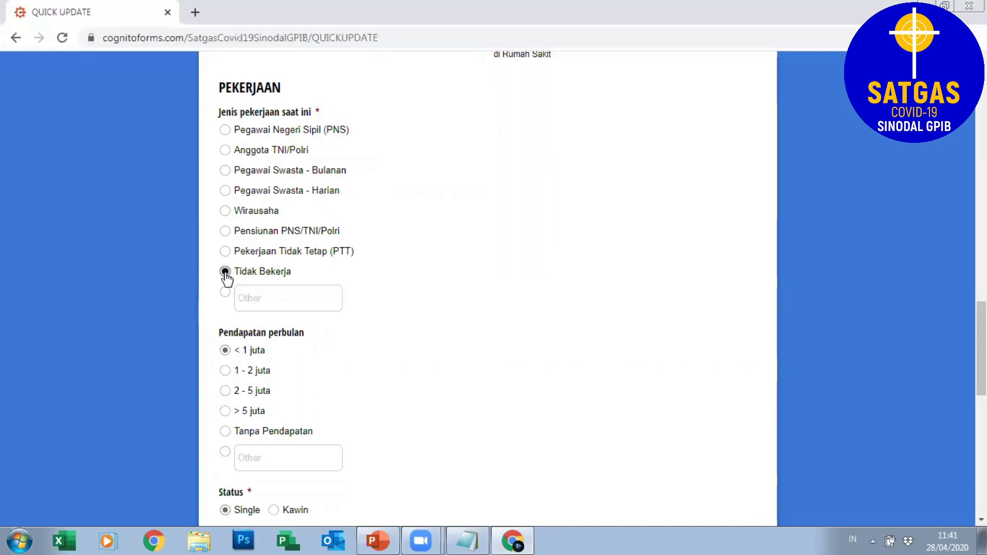
pyautogui.click(225, 292)
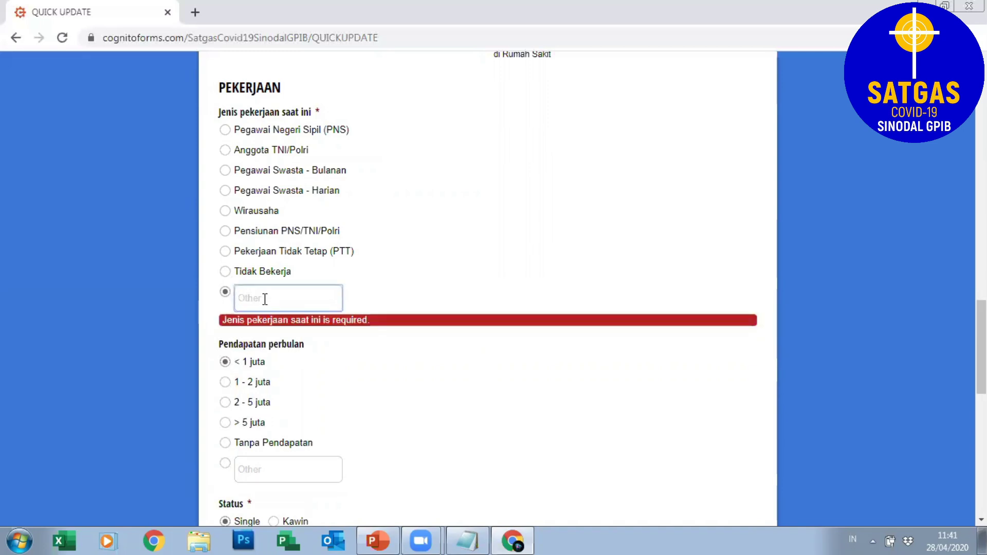
pyautogui.write('PHK')
pyautogui.scroll(6, 487, 288)
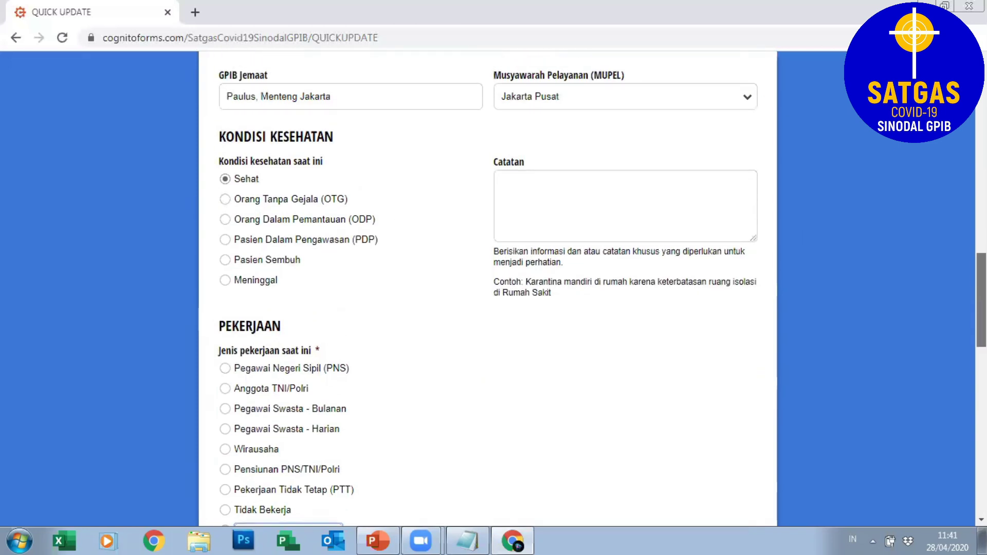
pyautogui.scroll(-7, 488, 288)
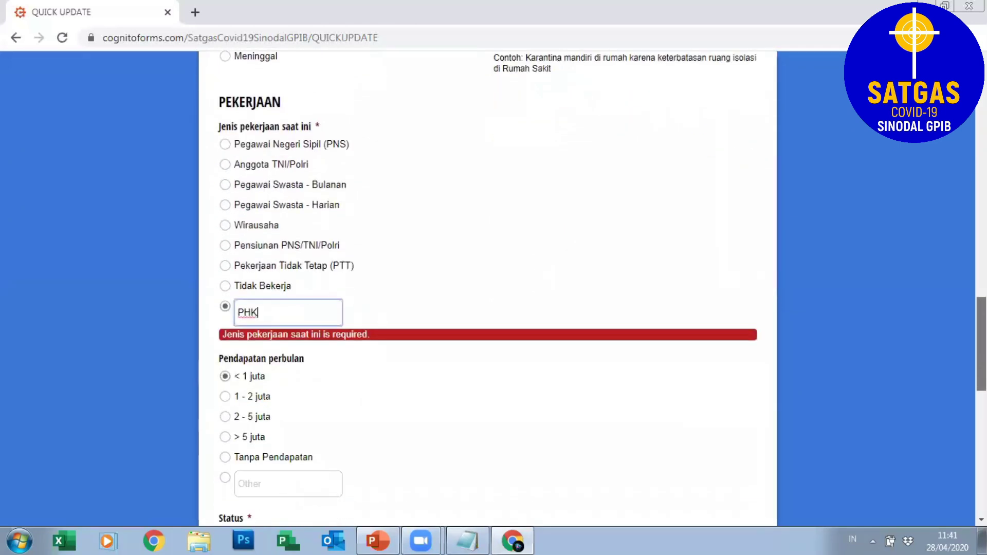
pyautogui.scroll(-1, 487, 288)
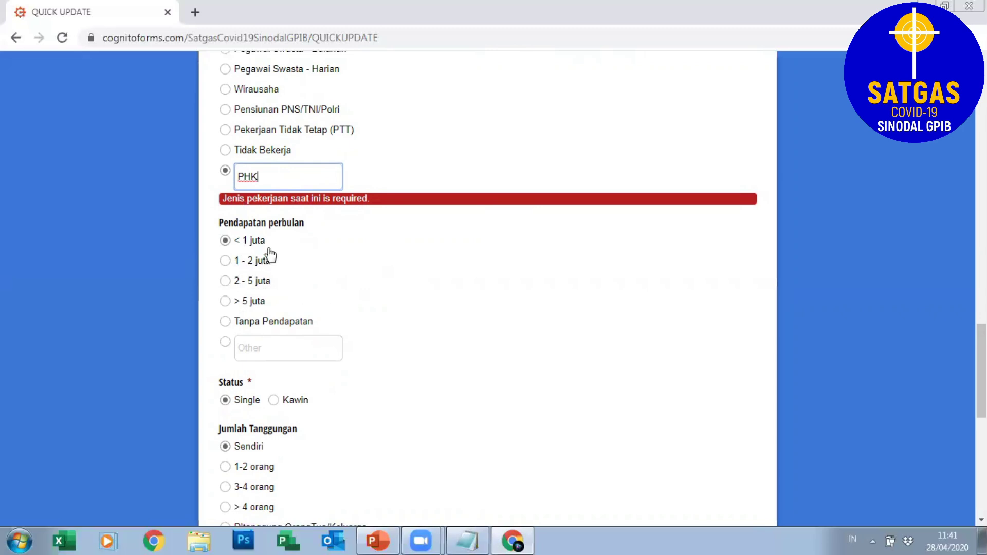
# Enter Tidak Tetap as the Other answer for Pendapatan perbulan, replacing < 1 juta.
pyautogui.click(225, 327)
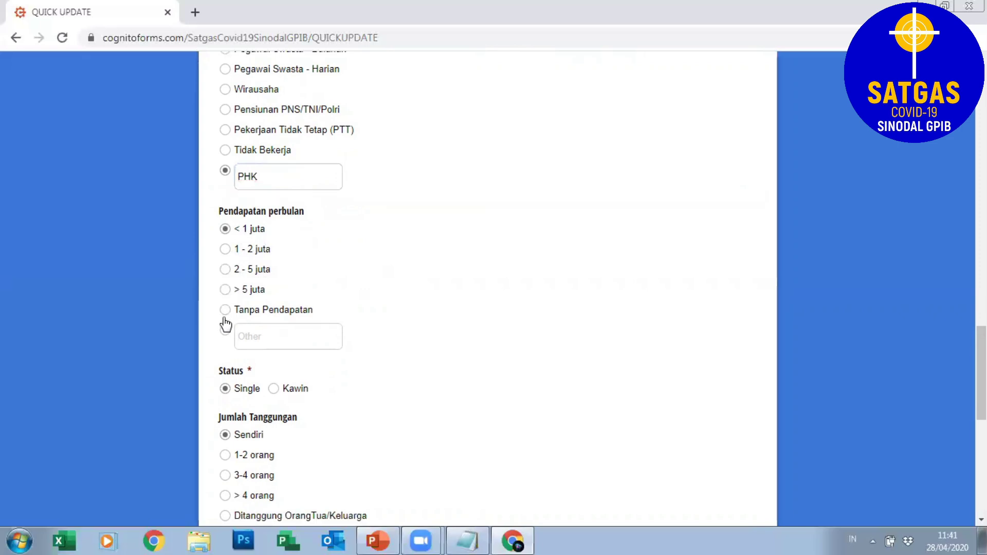
pyautogui.click(225, 310)
pyautogui.click(286, 337)
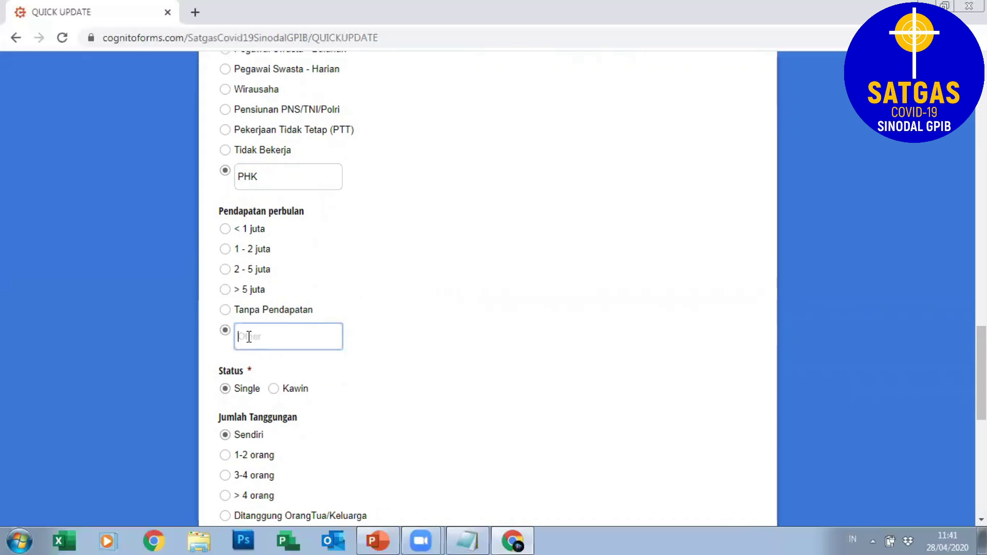
pyautogui.write('Tidak Tetap')
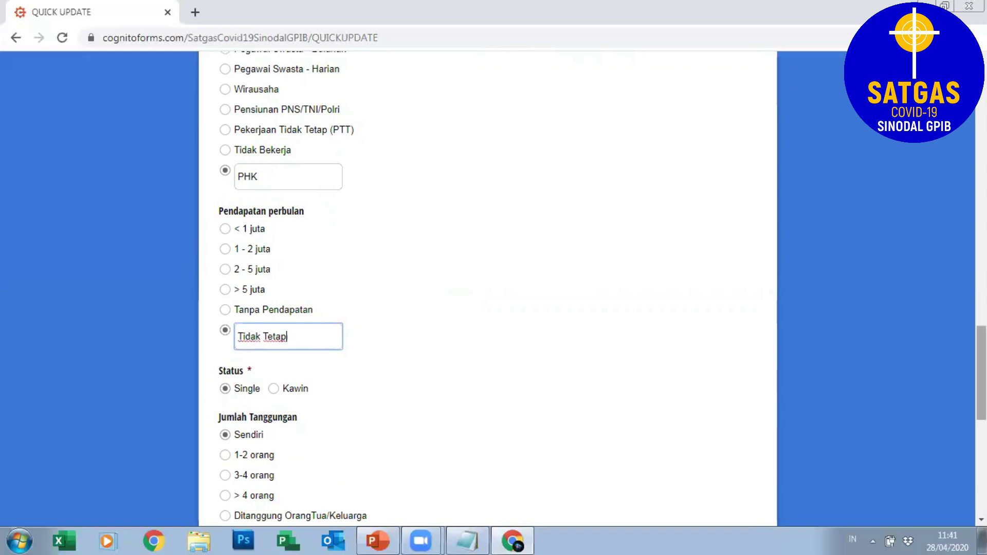
pyautogui.scroll(-4, 981, 370)
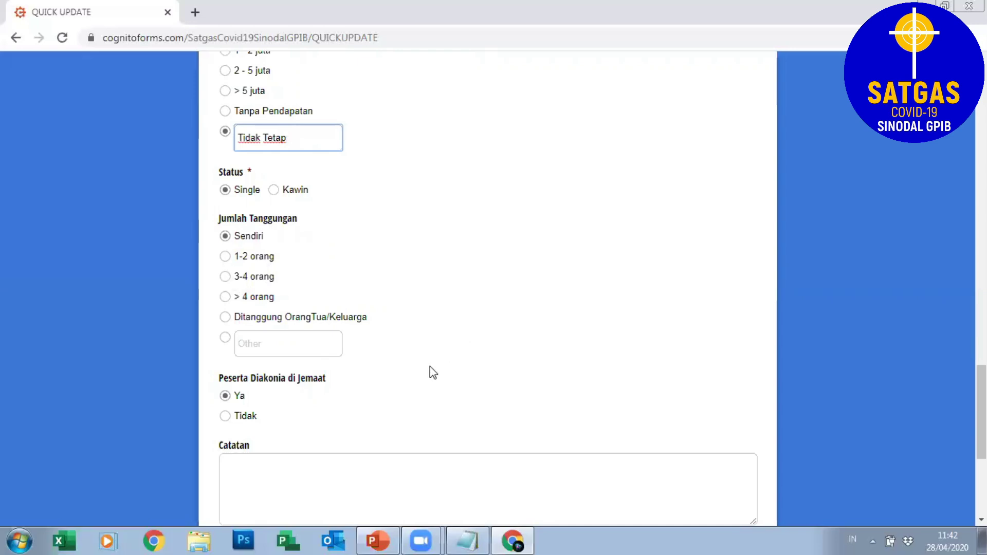
# Select Ditanggung OrangTua/Keluarga under Jumlah Tanggungan.
pyautogui.click(226, 319)
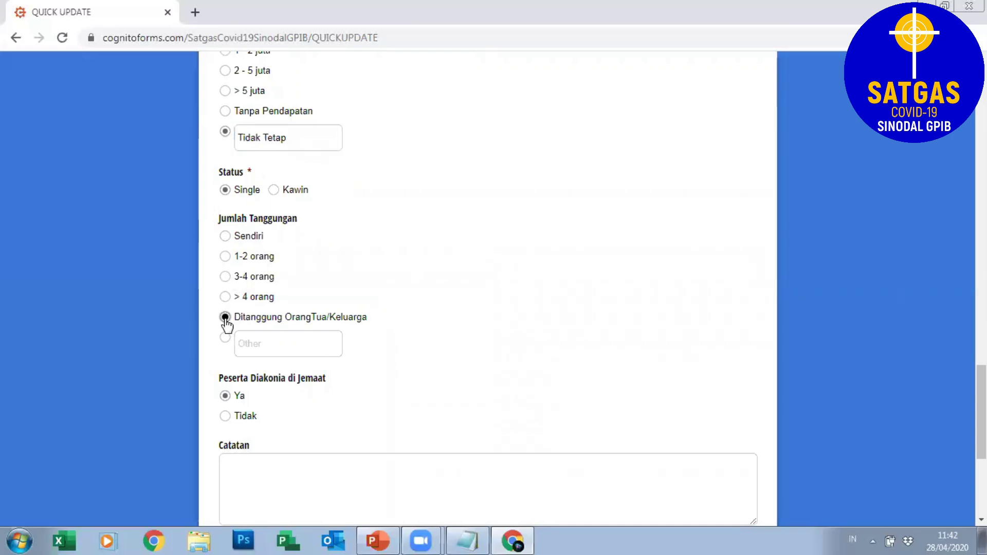
pyautogui.click(246, 342)
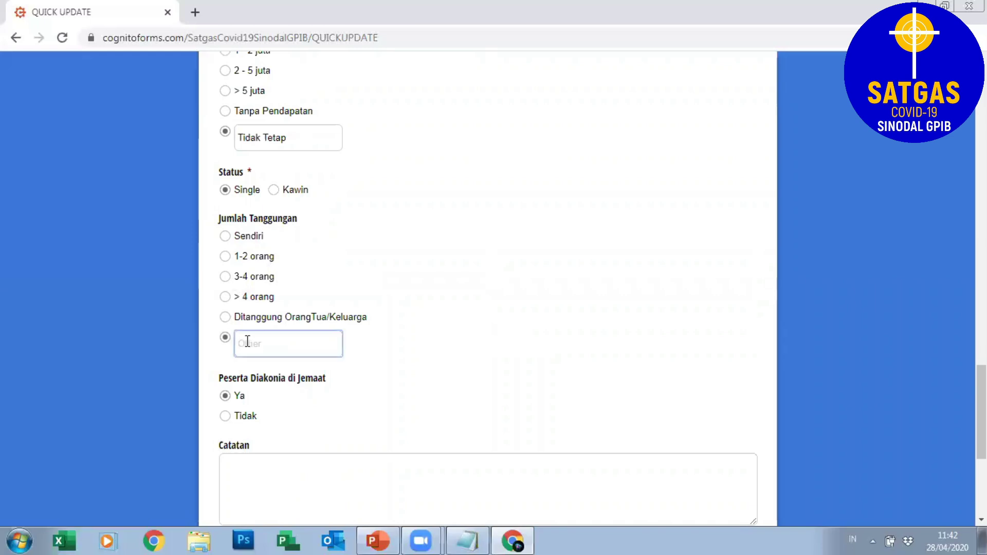
pyautogui.click(226, 316)
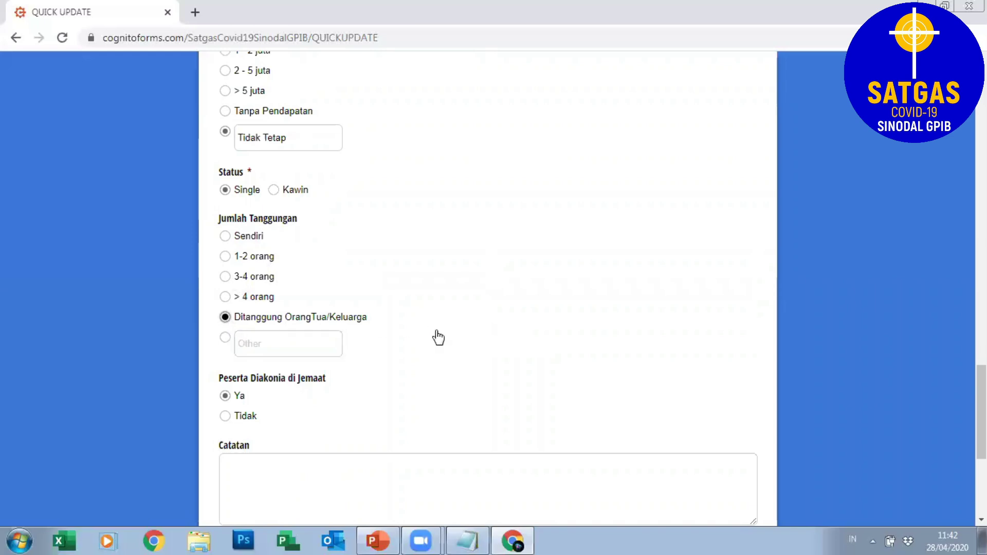
pyautogui.moveTo(981, 411); pyautogui.dragTo(981, 453)
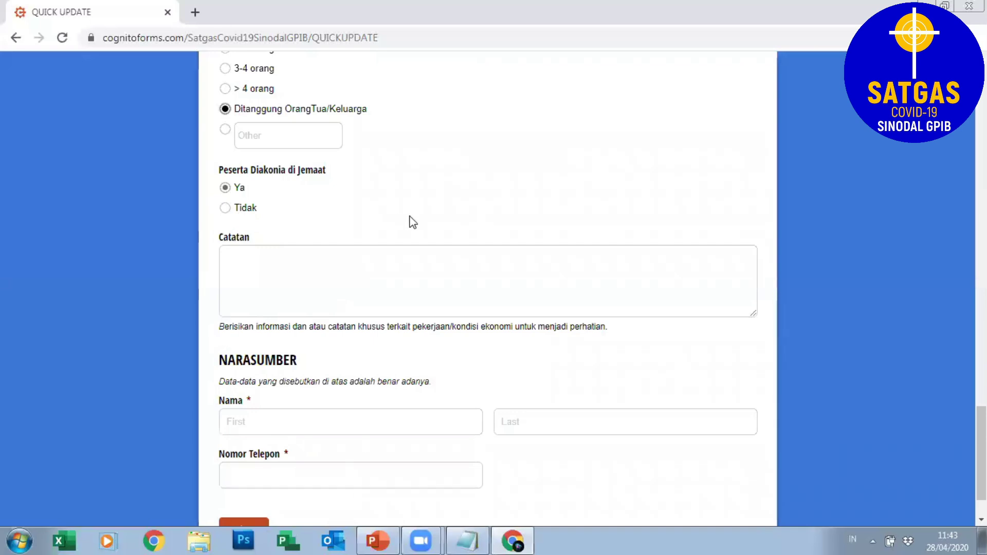
pyautogui.click(226, 255)
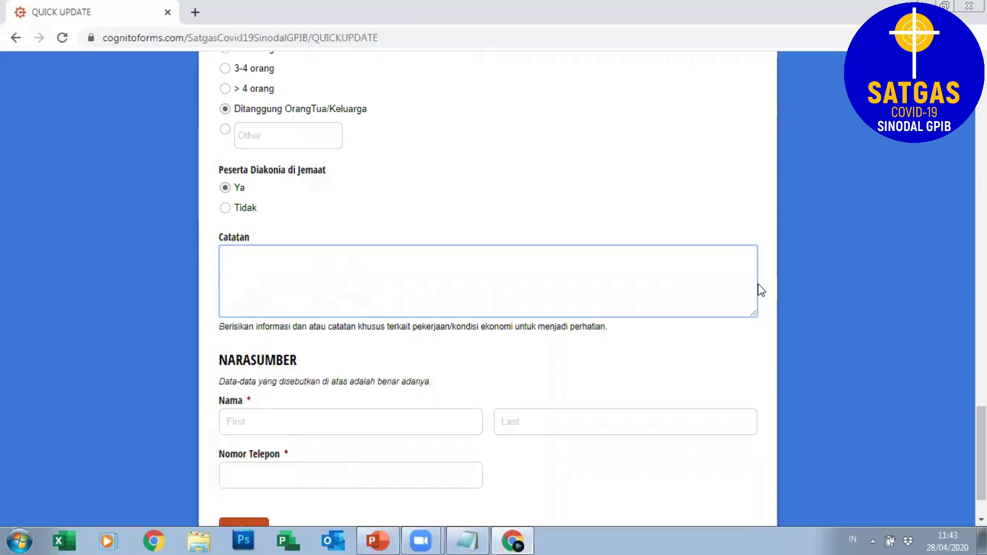
pyautogui.moveTo(981, 453); pyautogui.dragTo(981, 466)
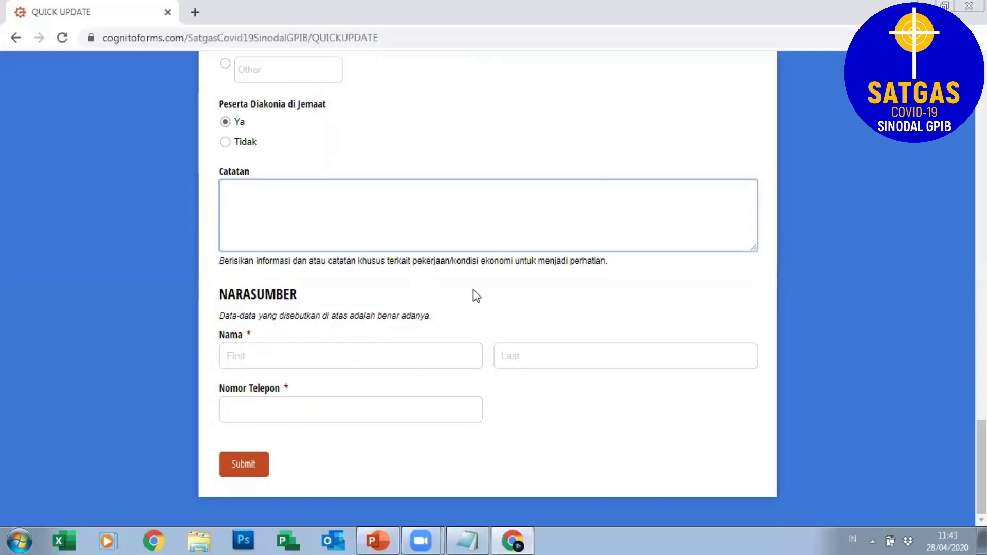
pyautogui.click(258, 357)
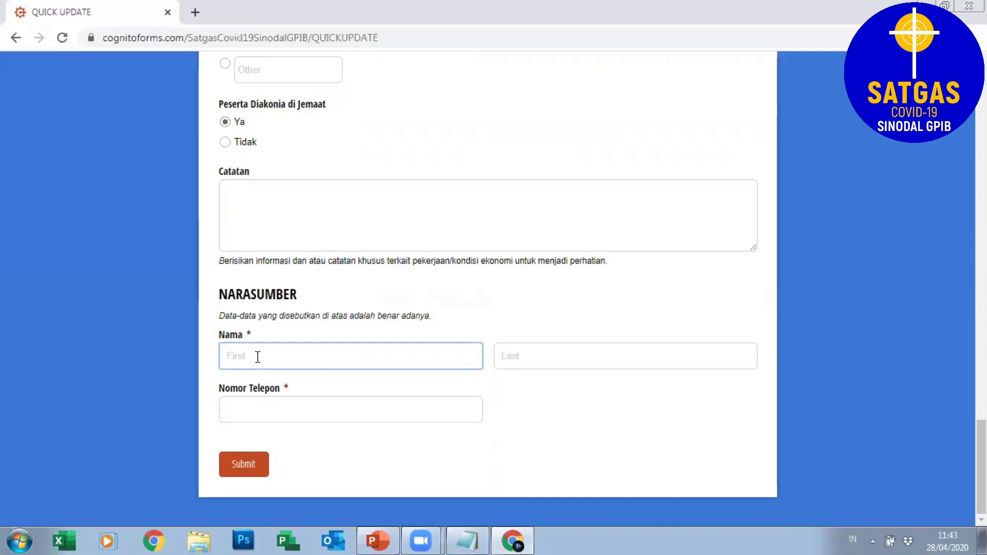
# Enter the informant's first name, last name and phone number in NARASUMBER.
pyautogui.press('Tab')
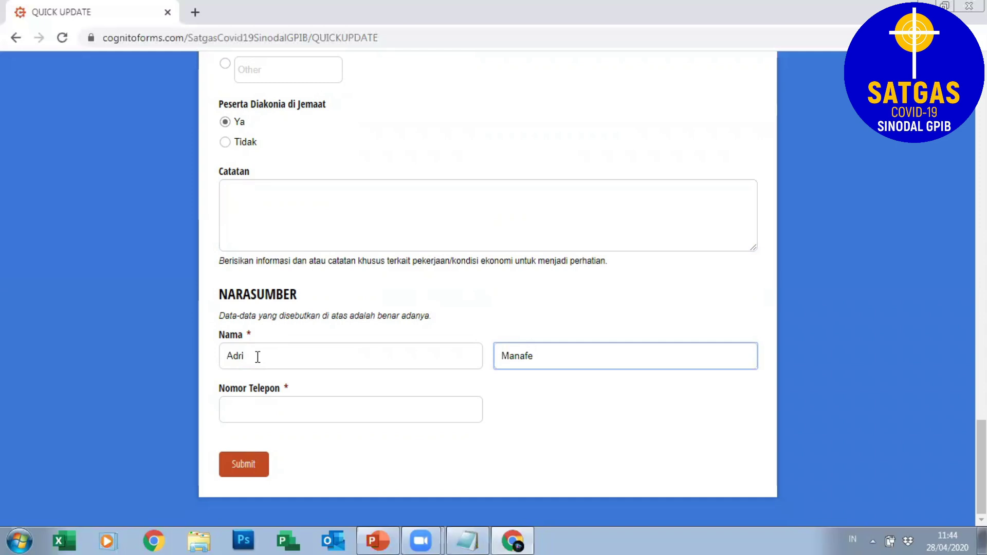
pyautogui.click(229, 410)
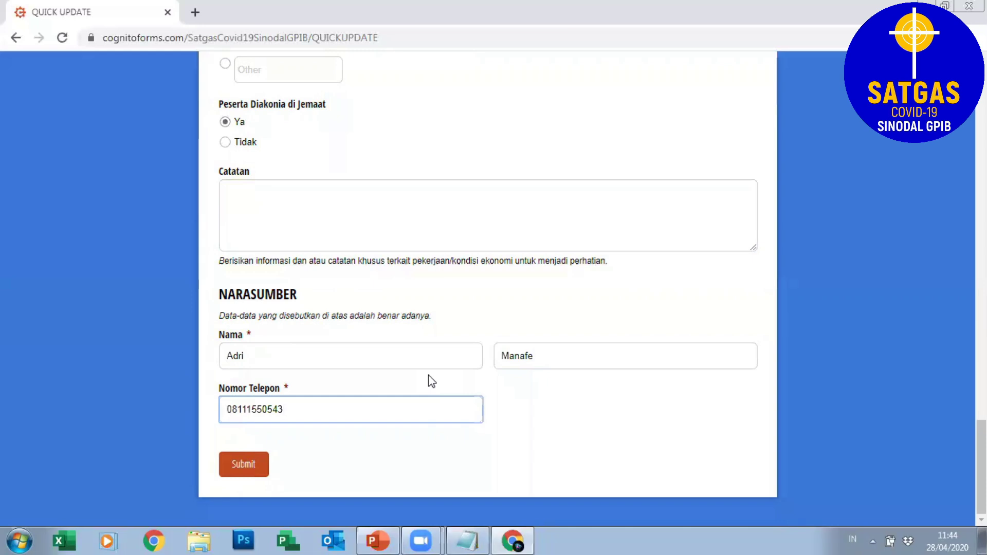
# Overwrite the contact's first name, last name and phone number with another person's details.
pyautogui.click(268, 355)
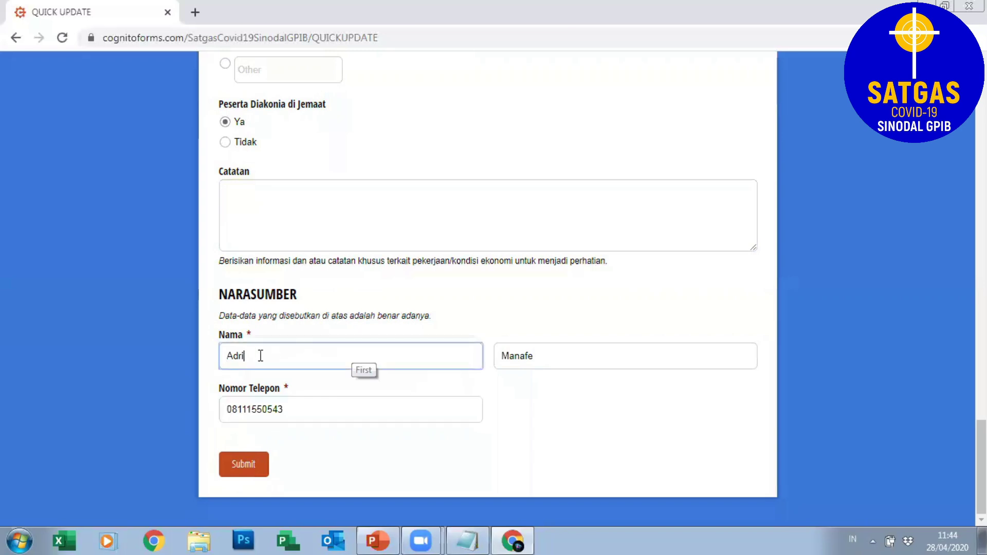
pyautogui.hotkey('ctrl', 'a')
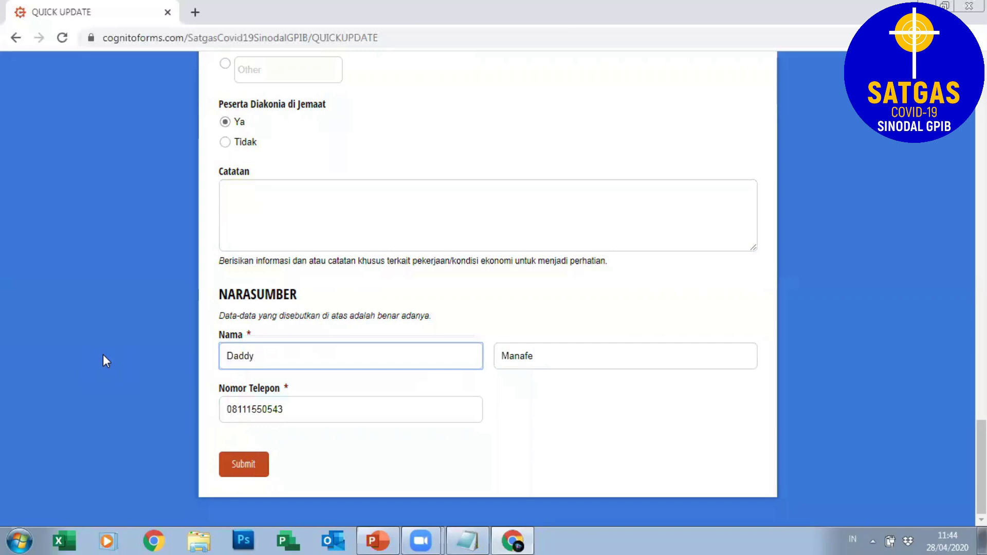
pyautogui.press('Tab')
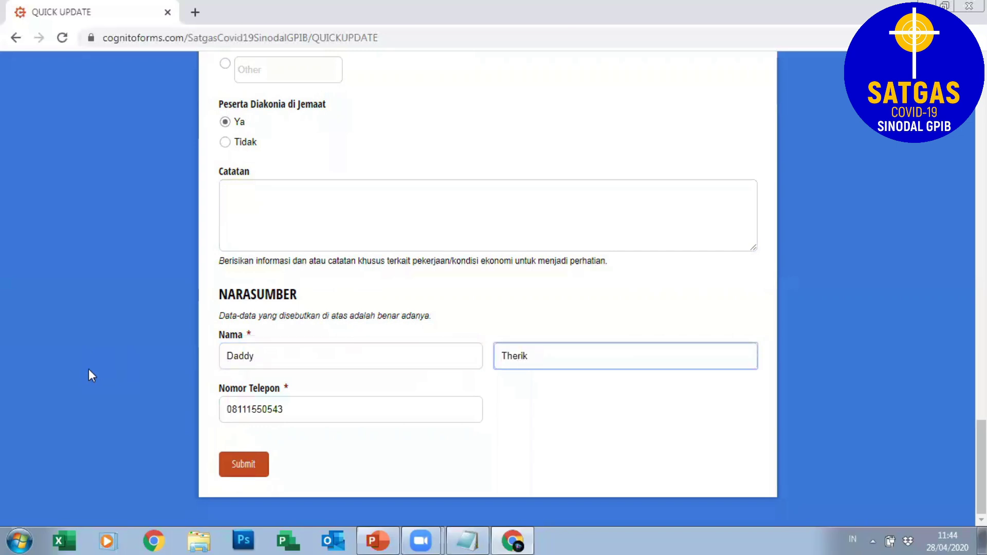
pyautogui.press('Tab')
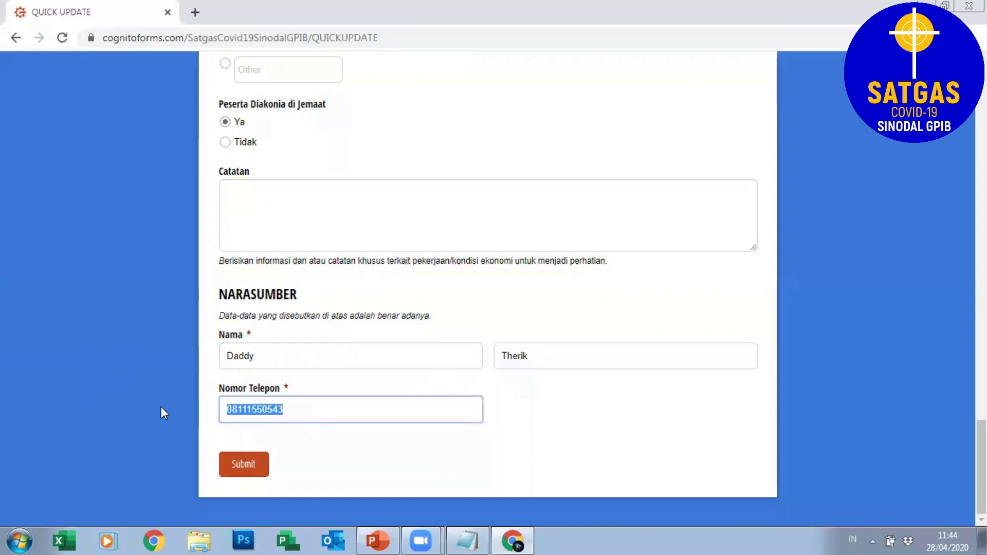
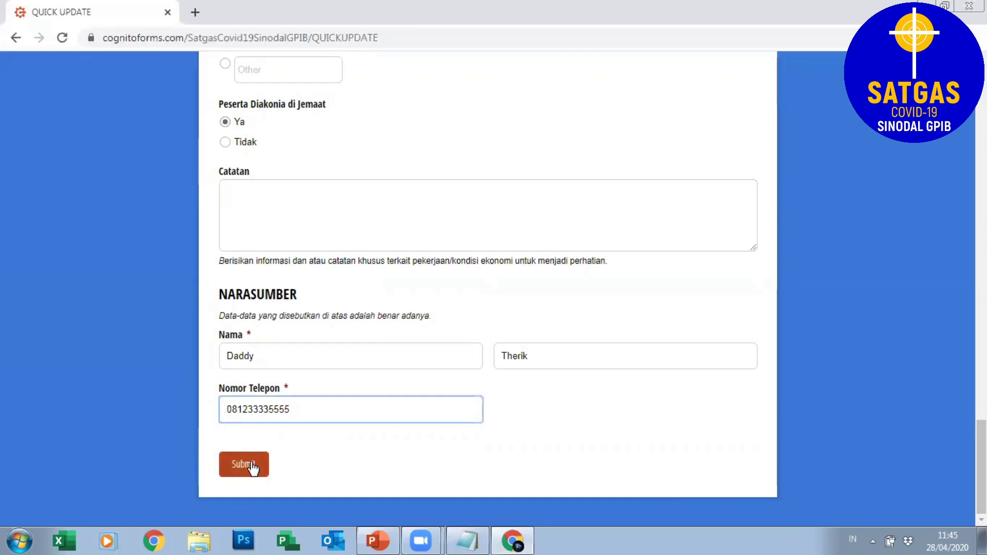
# Submit the completed QUICK UPDATE entry from the bottom of the form.
pyautogui.moveTo(982, 466)
pyautogui.mouseDown()
pyautogui.moveTo(981, 198)
pyautogui.moveTo(982, 466)
pyautogui.mouseUp()
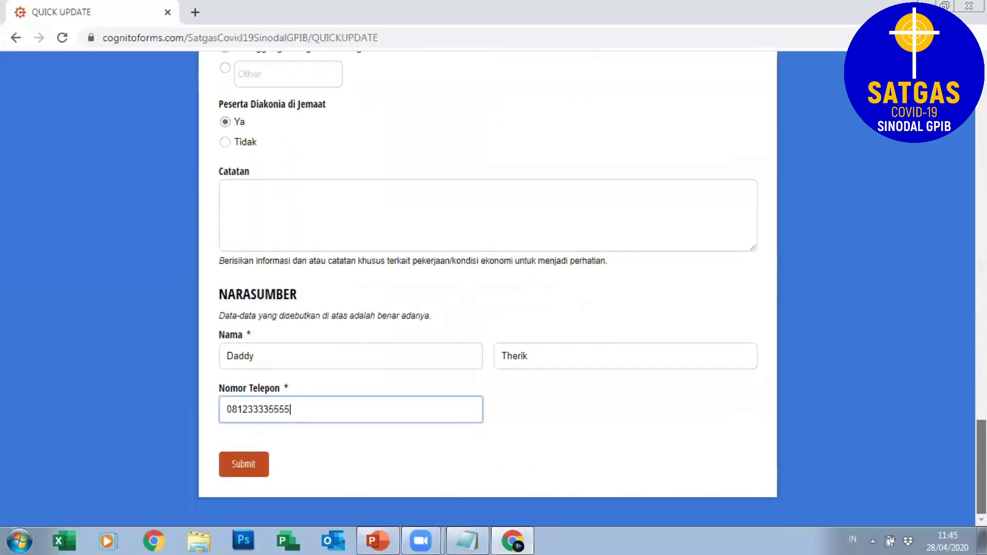
pyautogui.click(243, 466)
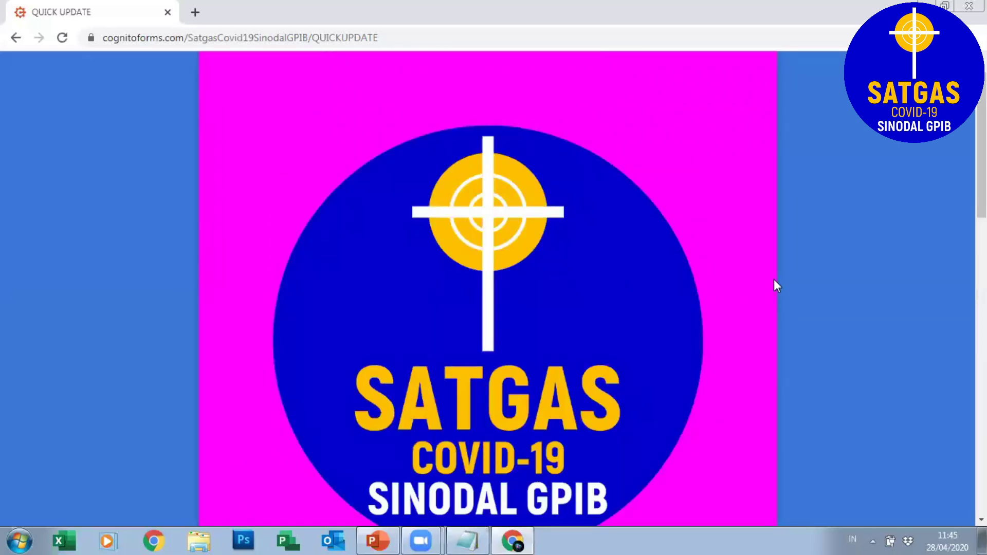
# Scroll down to the Terima kasih message and UMUM answers showing Umur 47, Jabatan Diaken, MUPEL Jakarta Pusat.
pyautogui.scroll(-2, 775, 282)
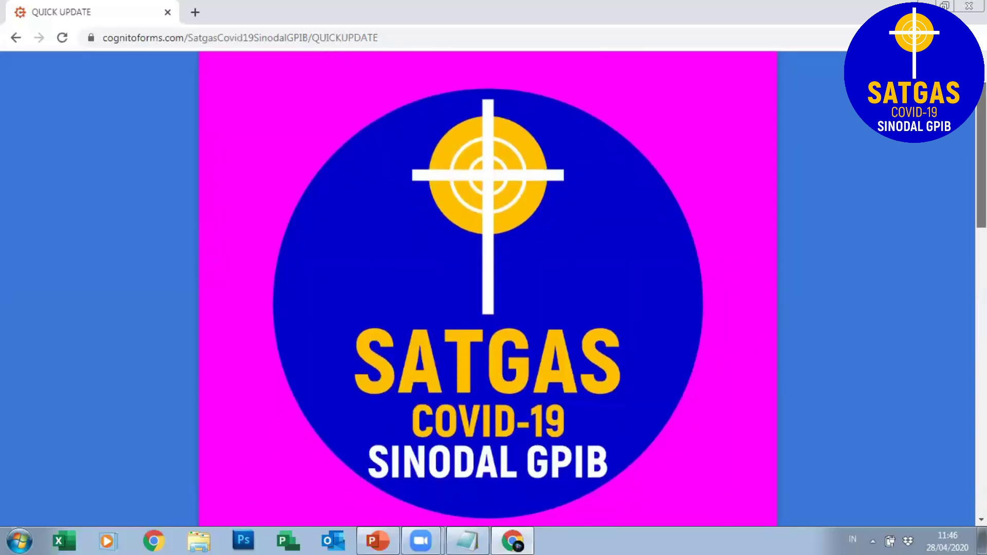
pyautogui.scroll(-5, 487, 288)
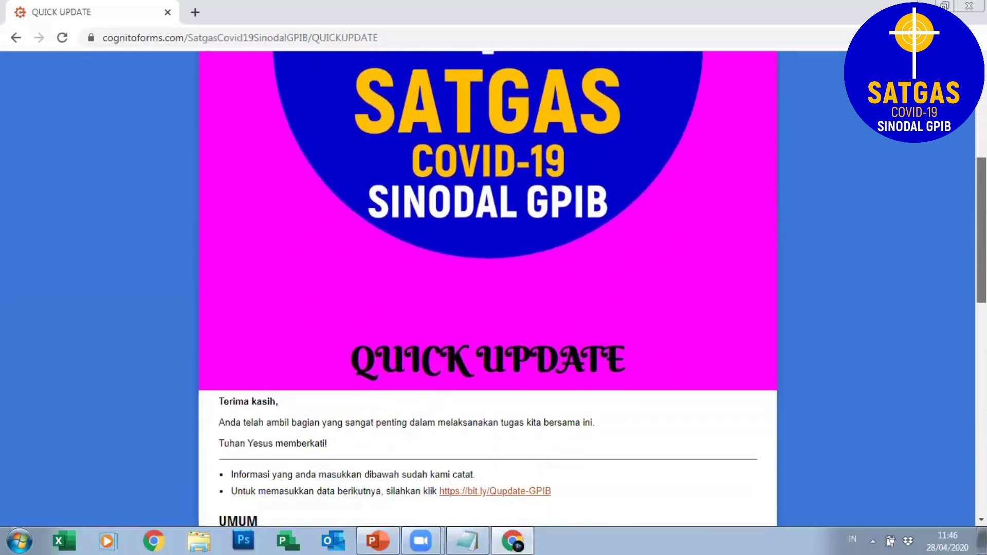
pyautogui.scroll(-5, 488, 288)
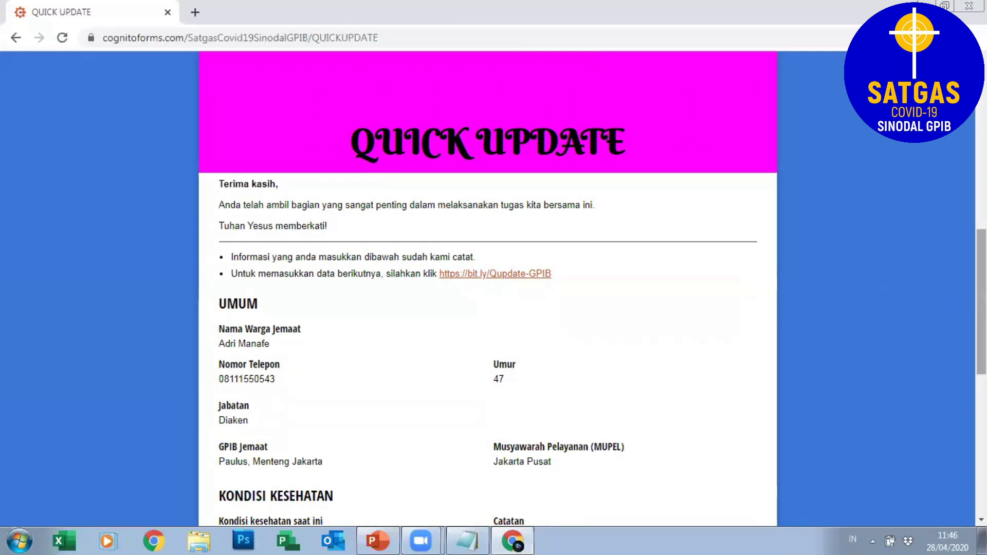
pyautogui.scroll(-1, 667, 291)
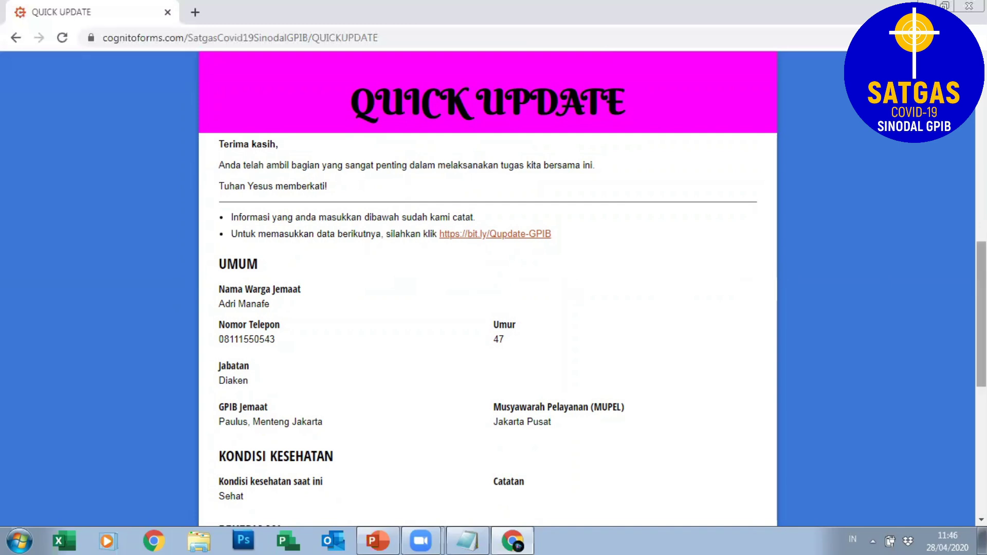
pyautogui.scroll(-1, 779, 266)
pyautogui.scroll(-2, 488, 288)
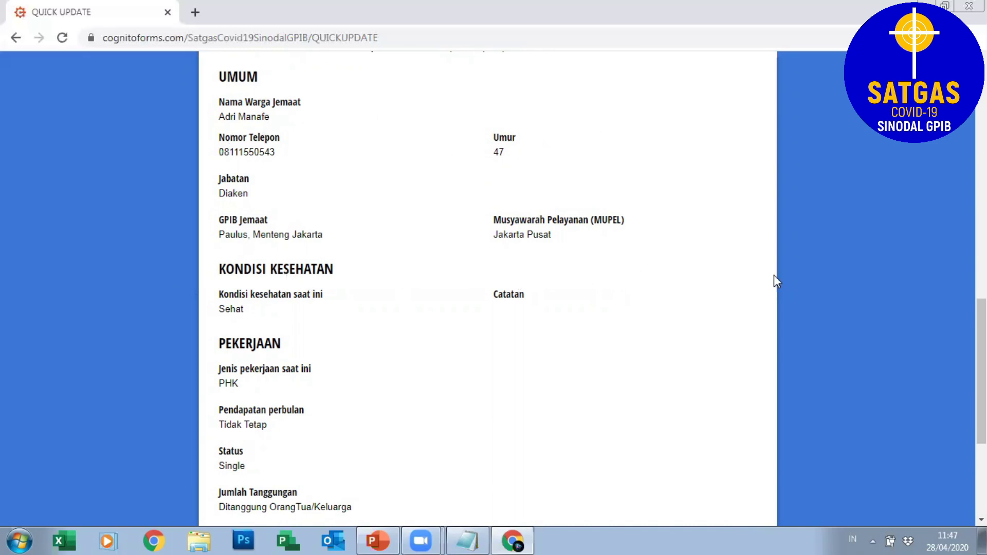
pyautogui.scroll(-4, 775, 277)
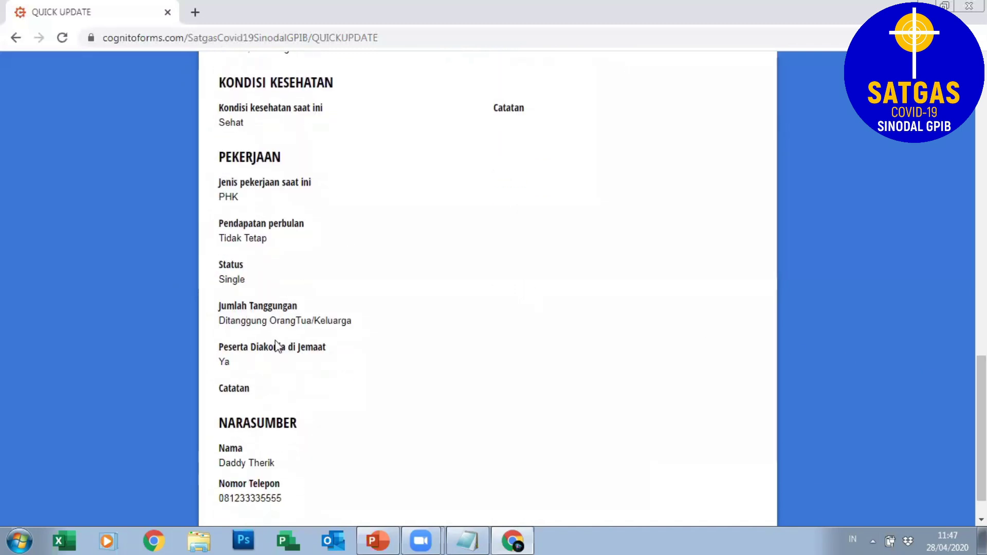
pyautogui.scroll(-1, 706, 419)
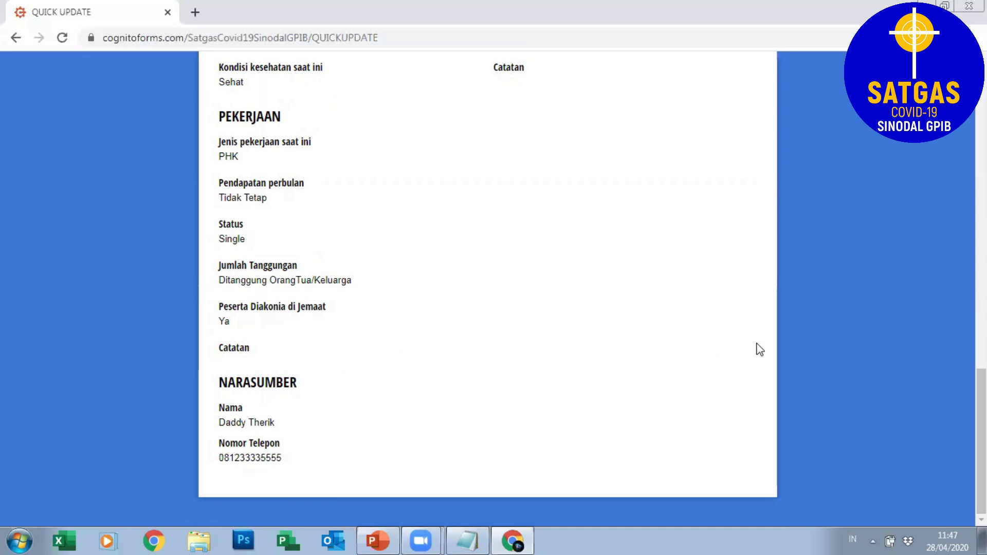
pyautogui.scroll(15, 488, 288)
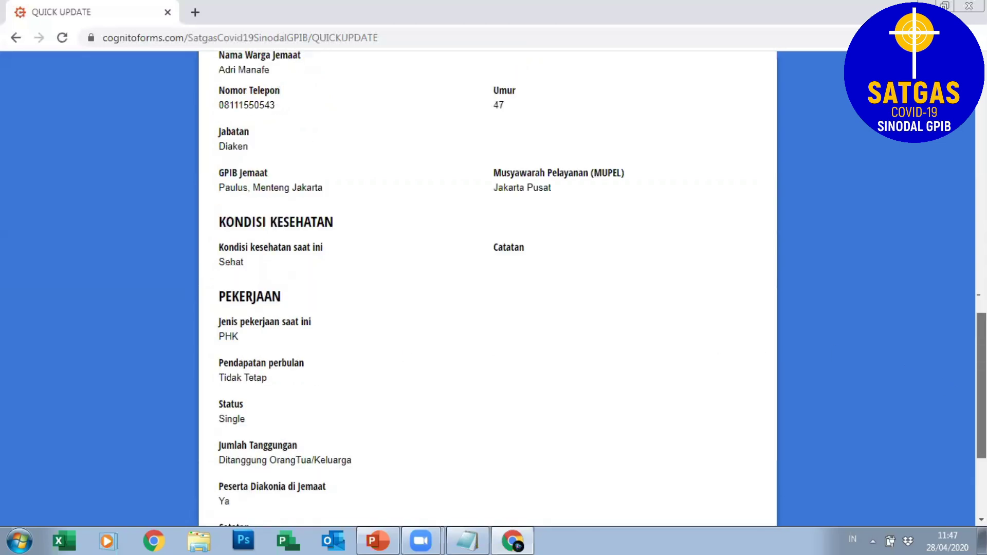
pyautogui.scroll(5, 487, 288)
pyautogui.scroll(-5, 488, 288)
pyautogui.scroll(-10, 804, 310)
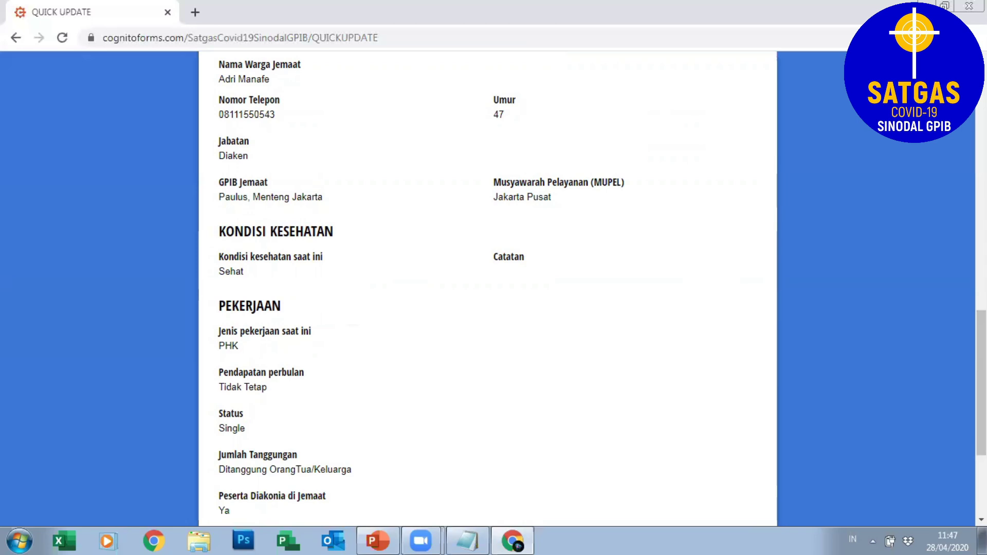
pyautogui.scroll(15, 786, 177)
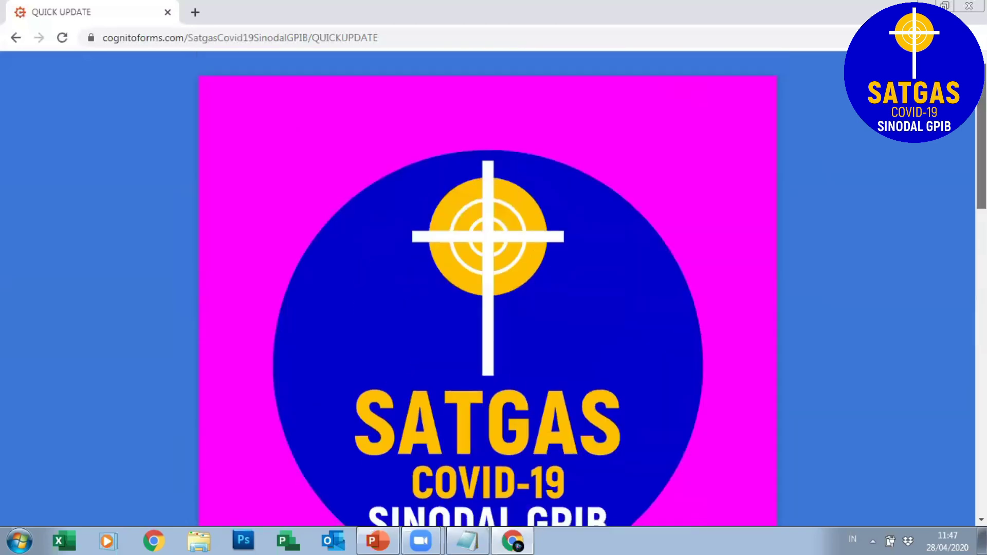
pyautogui.scroll(-5, 488, 287)
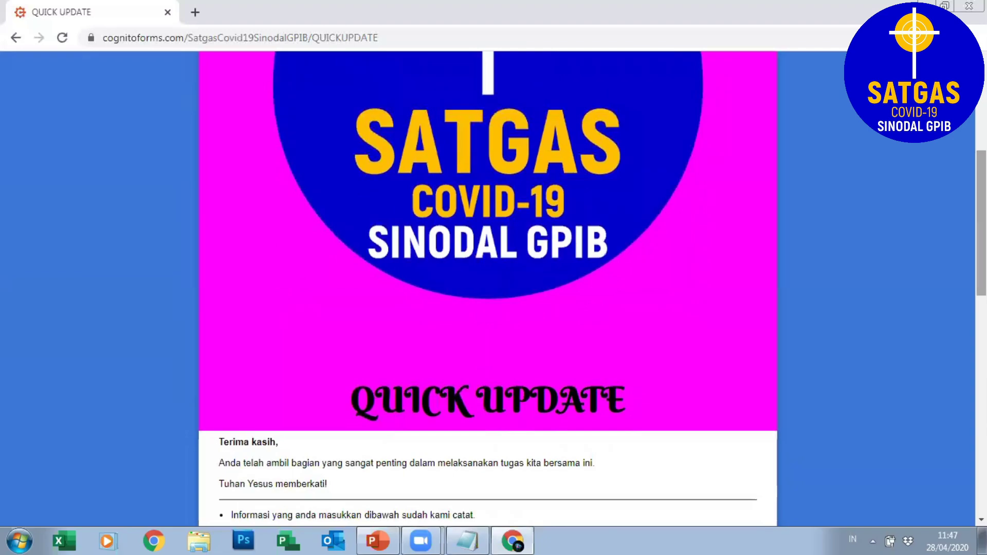